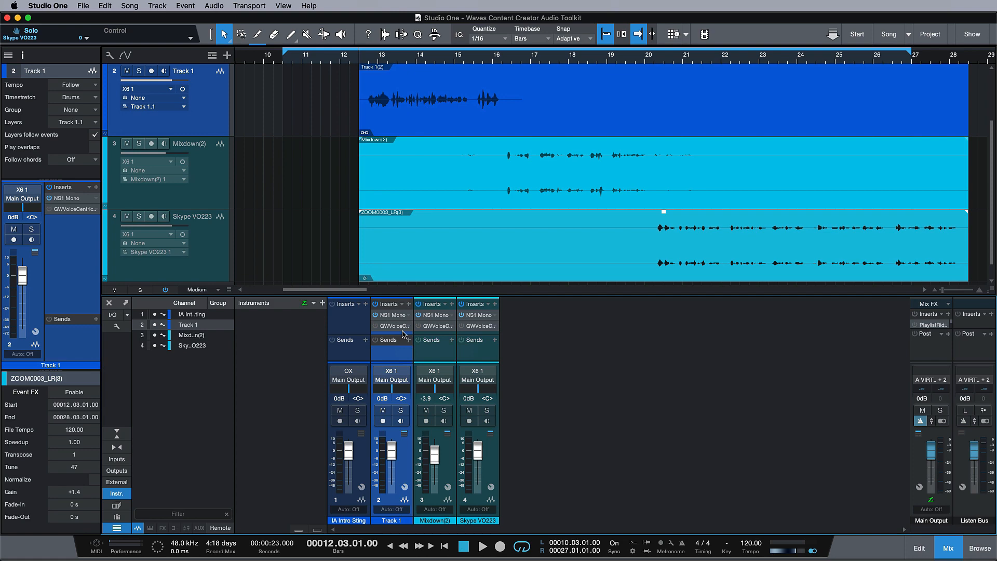
Step: Open the GW VoiceCentric insert on Track 1 and turn its Intensity down to minimum
{"action": "left_click", "coordinate": [395, 326]}
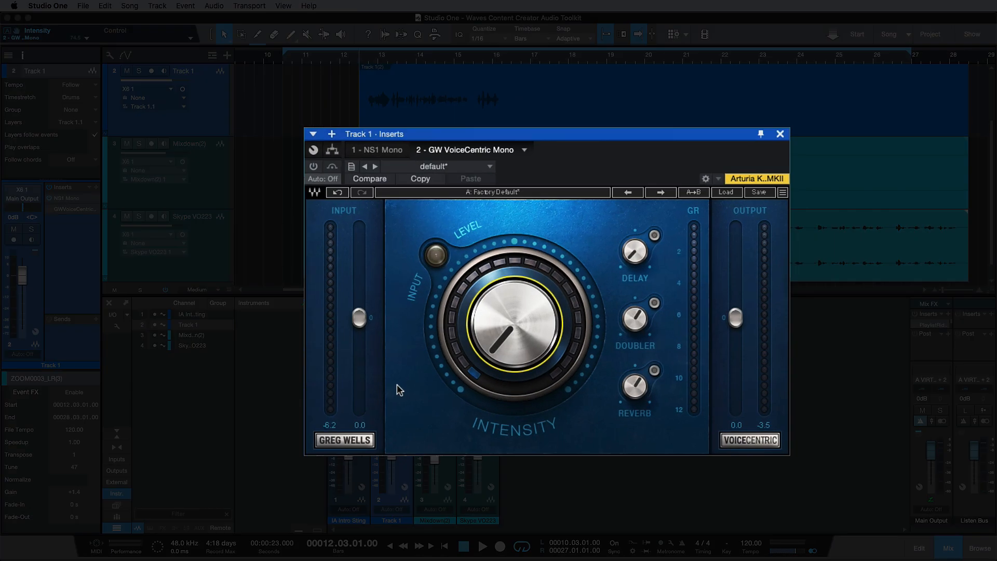
{"action": "left_click_drag", "start_coordinate": [501, 337], "coordinate": [502, 284]}
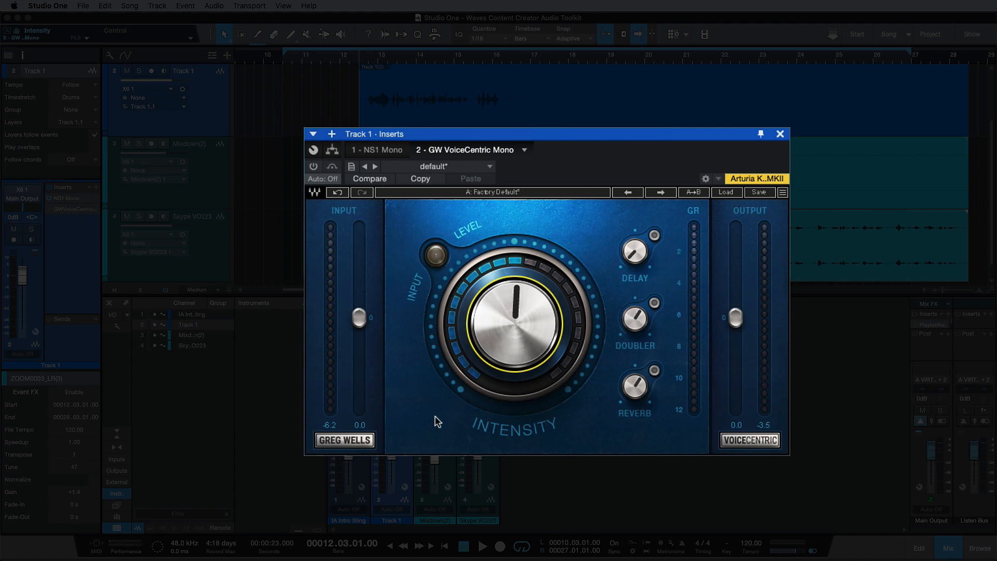
{"action": "left_click_drag", "start_coordinate": [534, 316], "coordinate": [534, 364]}
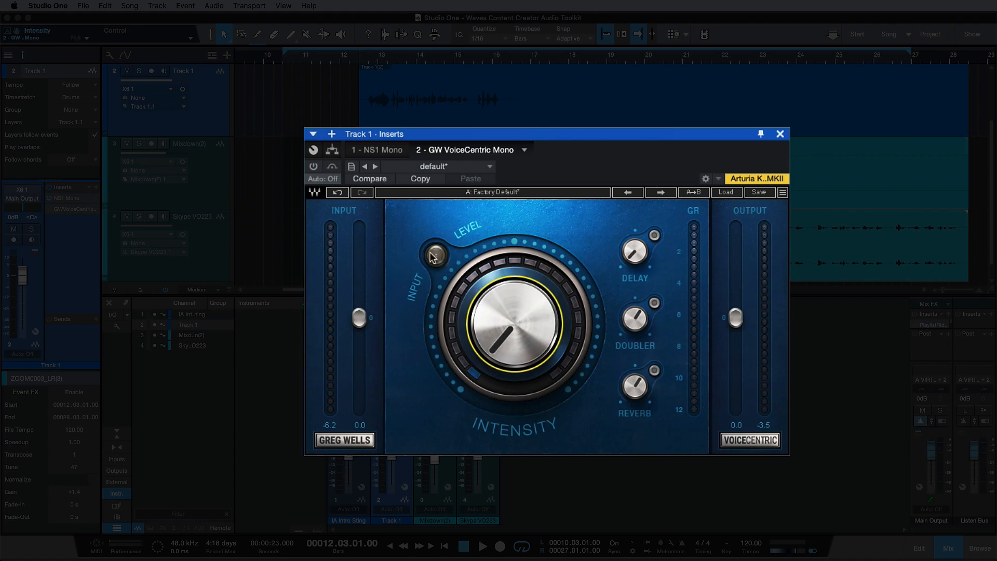
Step: Audition Track 1 while raising the VoiceCentric Intensity to 67.2, and return the playhead to the start of the voice clip
{"action": "key", "text": "space"}
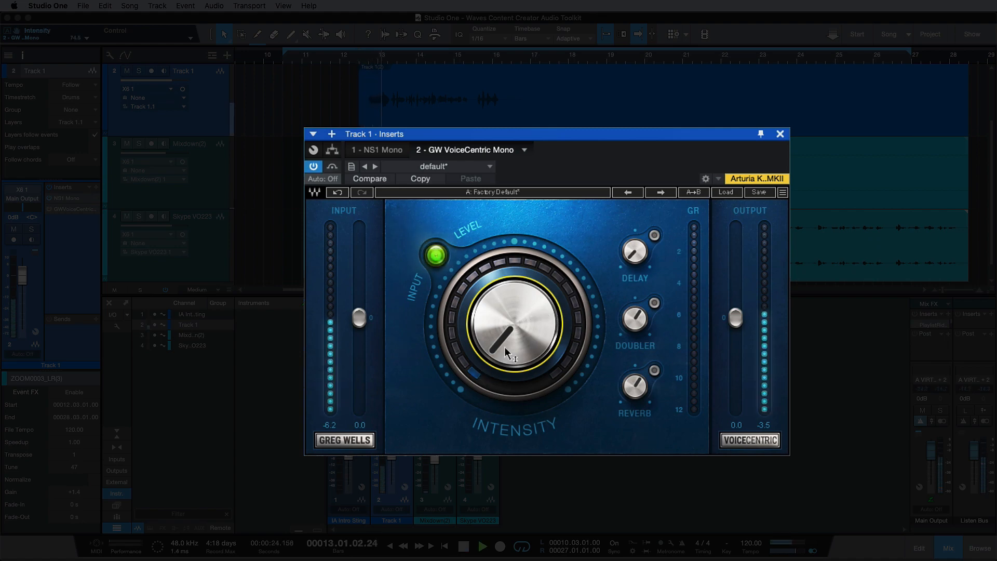
{"action": "left_click_drag", "start_coordinate": [514, 324], "coordinate": [504, 347]}
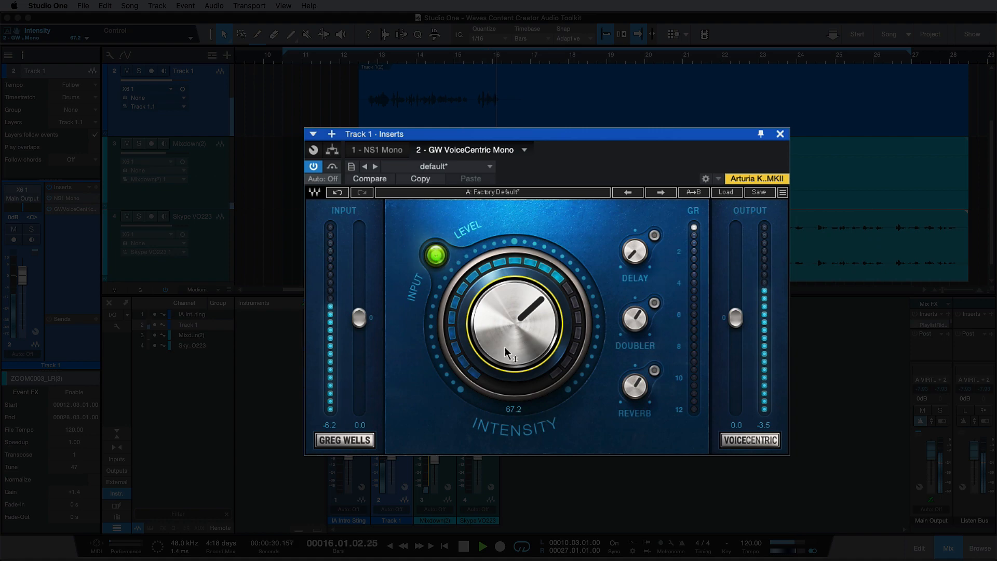
{"action": "key", "text": "space"}
{"action": "left_click", "coordinate": [367, 63]}
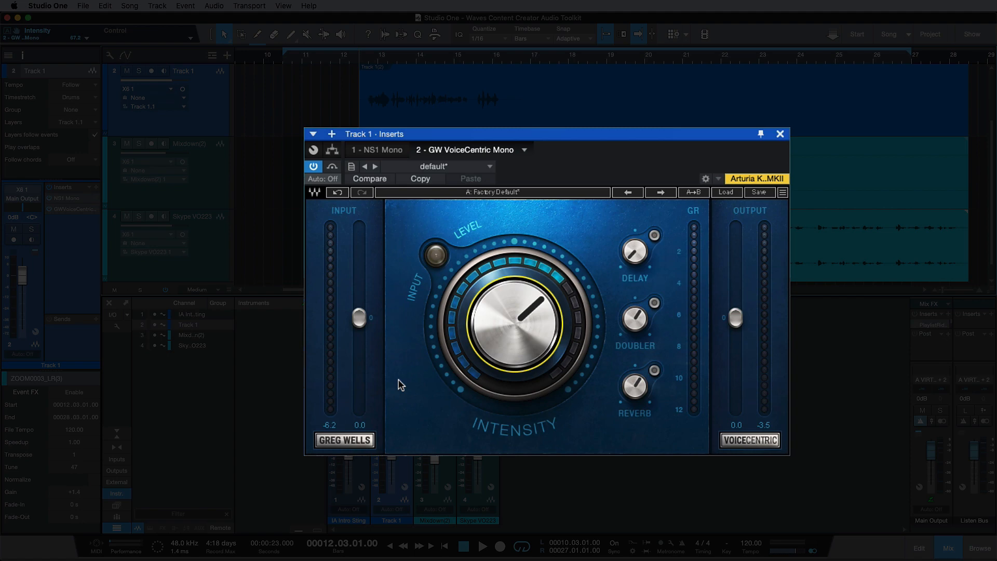
Step: Set the playback loop over Track 1's speech from 12.03.01 to 16.03.01 and start playback
{"action": "left_click_drag", "start_coordinate": [500, 277], "coordinate": [500, 279]}
{"action": "left_click_drag", "start_coordinate": [363, 52], "coordinate": [510, 53]}
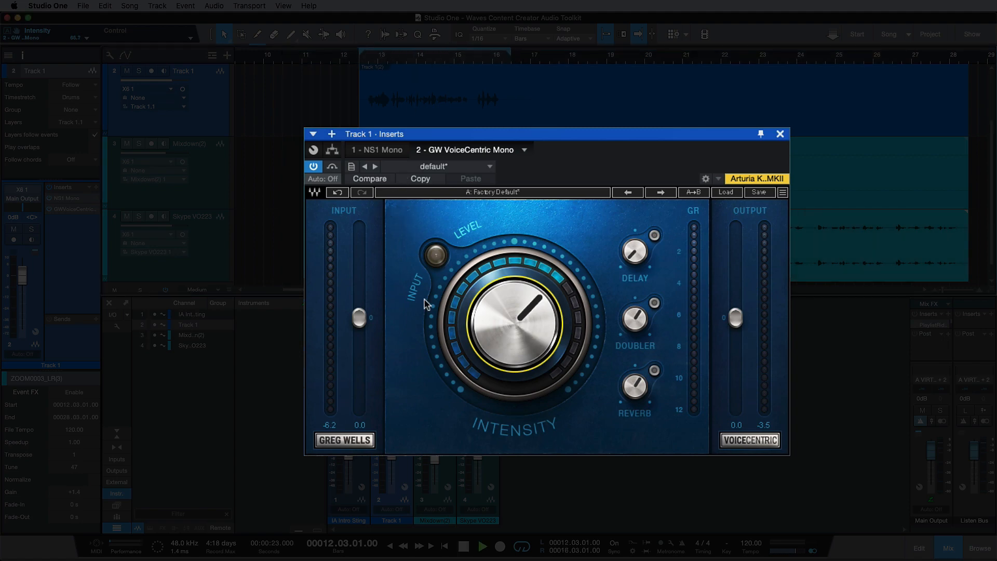
{"action": "key", "text": "space"}
Step: Raise Track 1's VoiceCentric Intensity to 99.9 and compare the processed voice with the effect bypassed
{"action": "left_click_drag", "start_coordinate": [536, 322], "coordinate": [536, 281]}
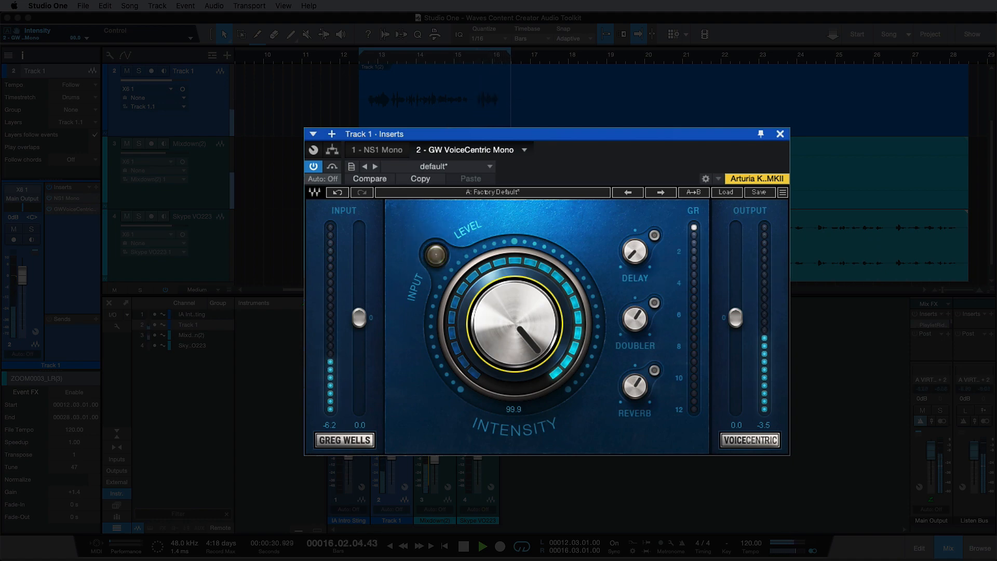
{"action": "left_click", "coordinate": [328, 167]}
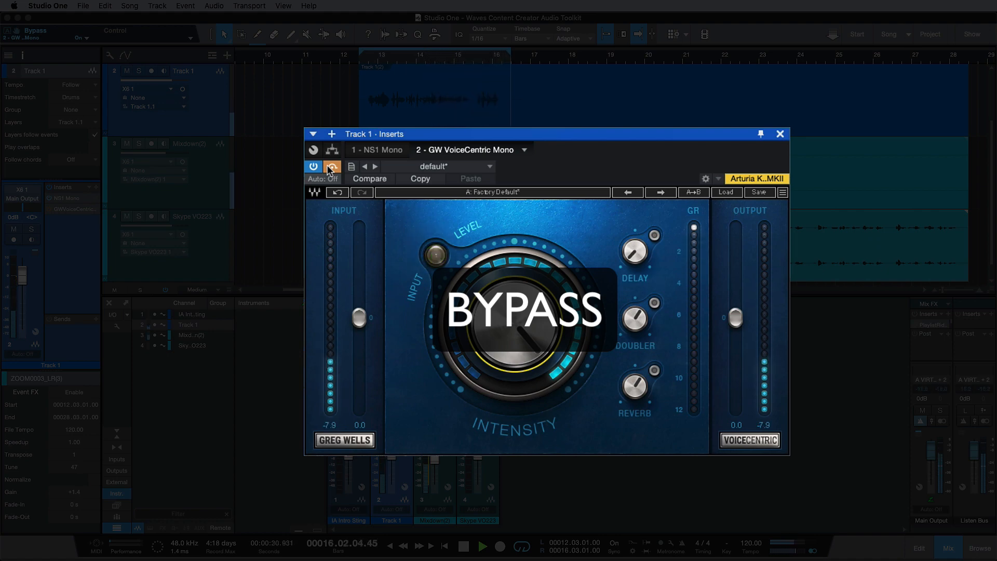
{"action": "left_click", "coordinate": [330, 166]}
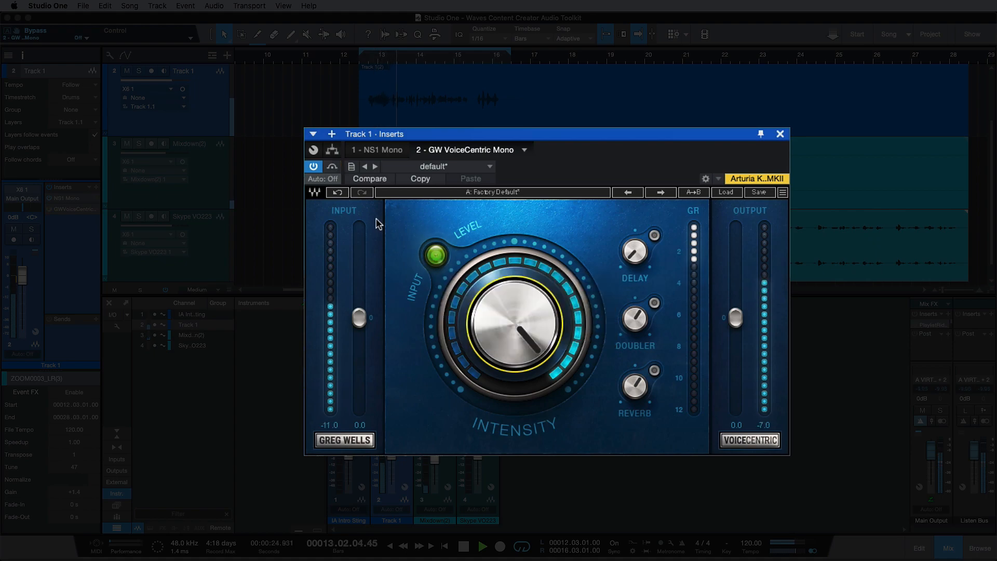
Step: Set Track 1's VoiceCentric Intensity to 73.9, stop playback and close the effect
{"action": "left_click_drag", "start_coordinate": [472, 303], "coordinate": [472, 325]}
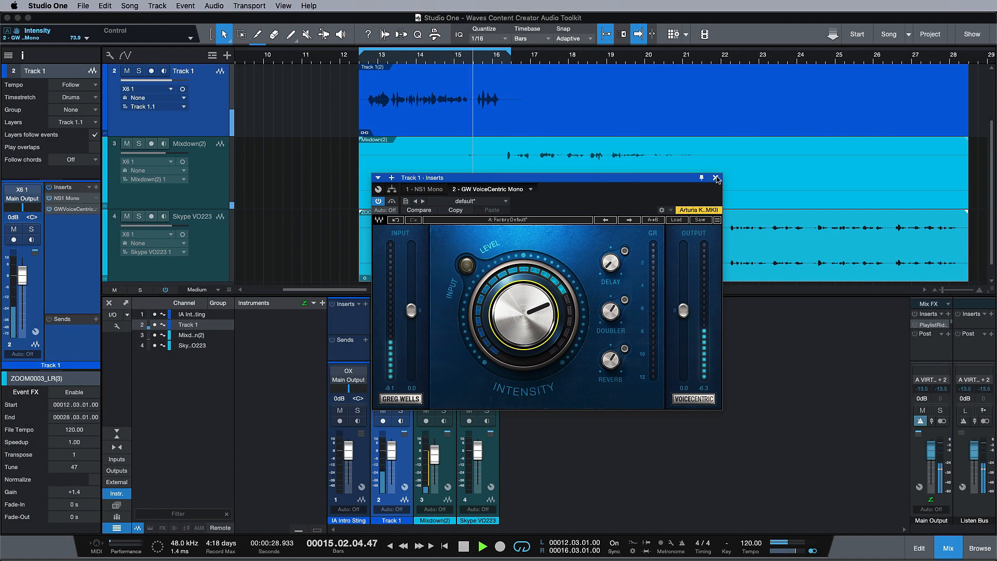
{"action": "key", "text": "space"}
{"action": "left_click", "coordinate": [717, 176]}
Step: Solo the Mixdown(2) track and loop its speech section from 16.02.01 to 21.02.01
{"action": "left_click", "coordinate": [449, 464]}
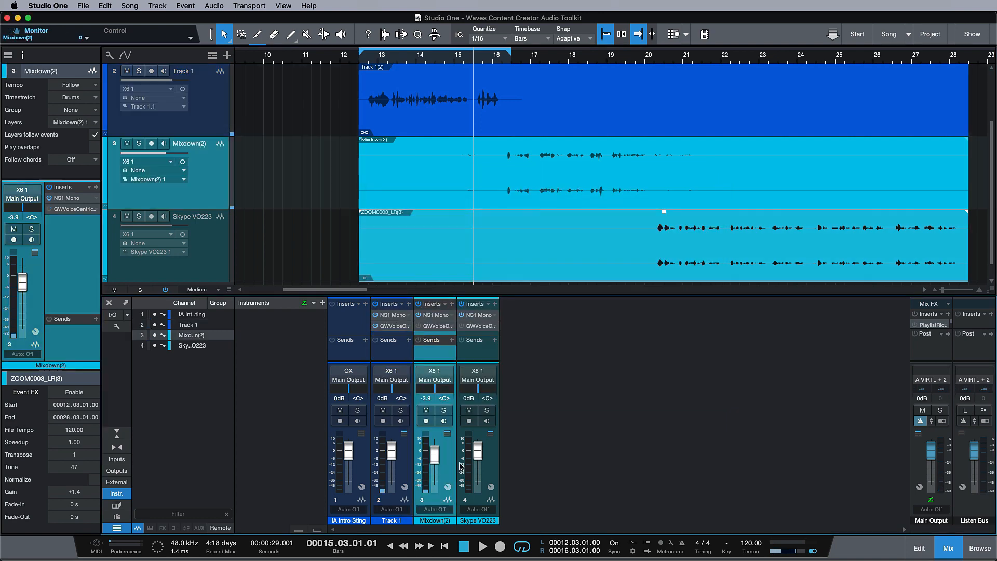
{"action": "left_click", "coordinate": [444, 413]}
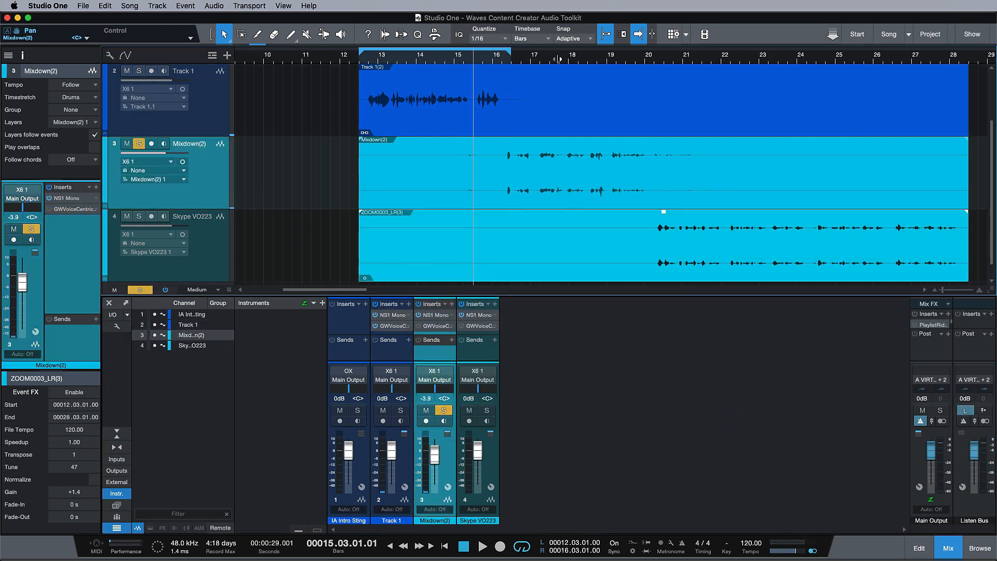
{"action": "left_click_drag", "start_coordinate": [511, 52], "coordinate": [700, 65]}
{"action": "left_click", "coordinate": [503, 57]}
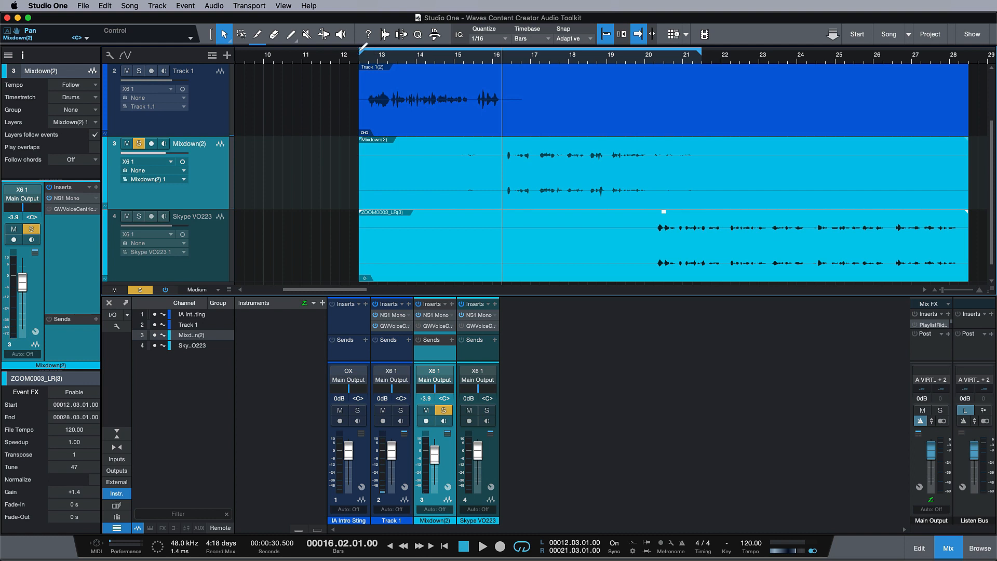
{"action": "left_click", "coordinate": [358, 54]}
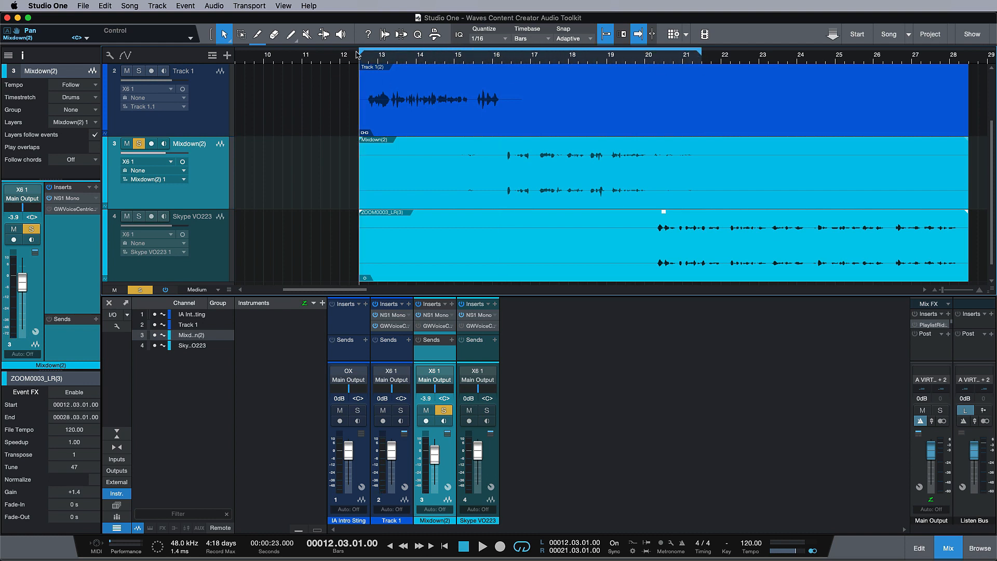
{"action": "left_click_drag", "start_coordinate": [359, 53], "coordinate": [573, 56]}
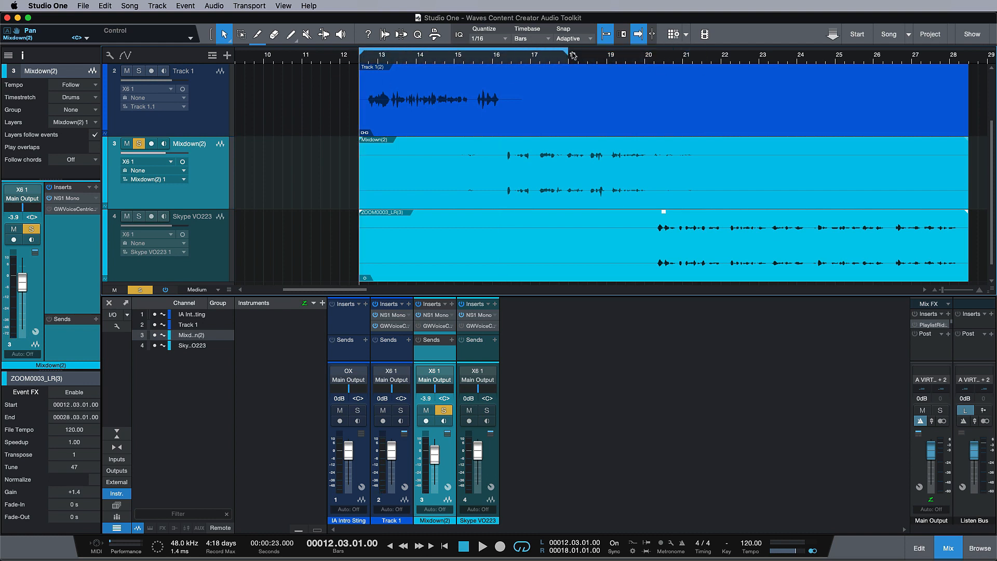
{"action": "left_click", "coordinate": [508, 46]}
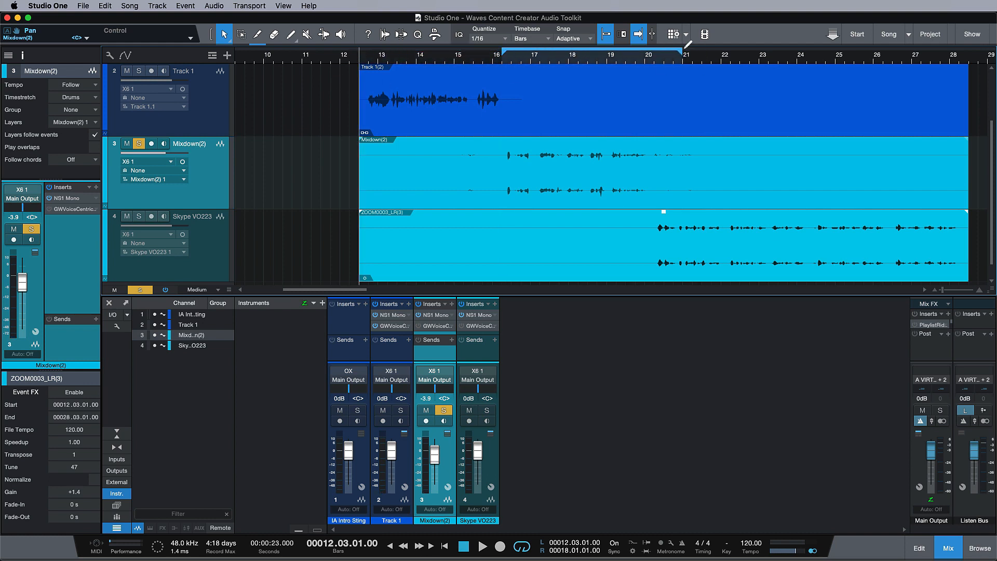
Step: Open GW VoiceCentric on Mixdown(2), check the NS1 insert before it, and turn the VoiceCentric Intensity down to minimum
{"action": "left_click", "coordinate": [421, 328]}
{"action": "left_click_drag", "start_coordinate": [671, 159], "coordinate": [549, 177]}
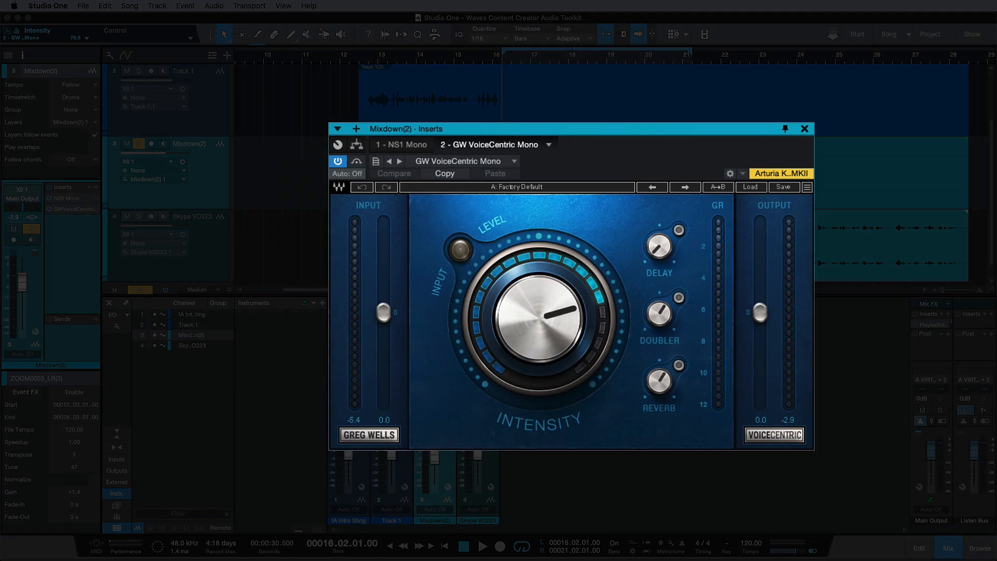
{"action": "left_click", "coordinate": [417, 144]}
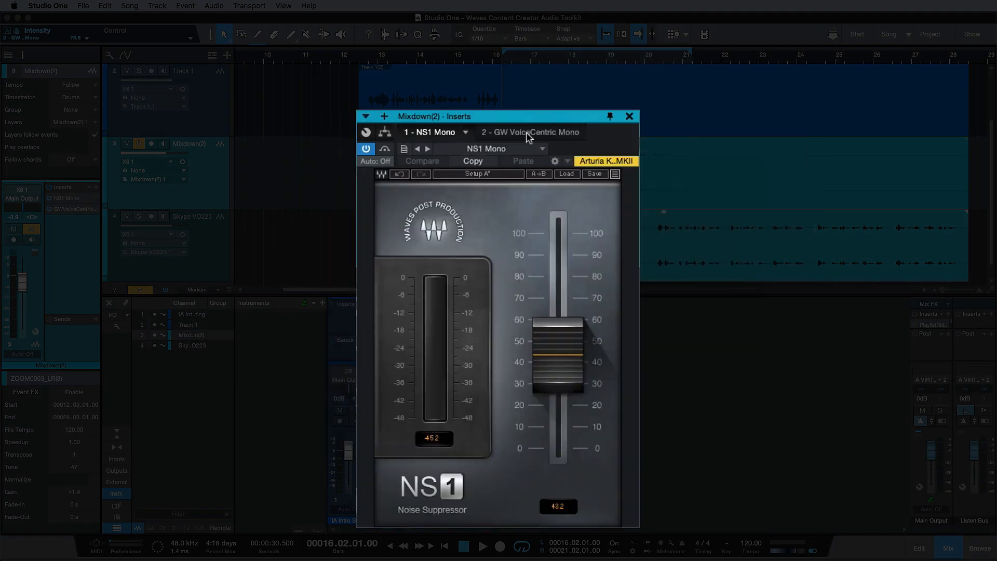
{"action": "left_click", "coordinate": [526, 131]}
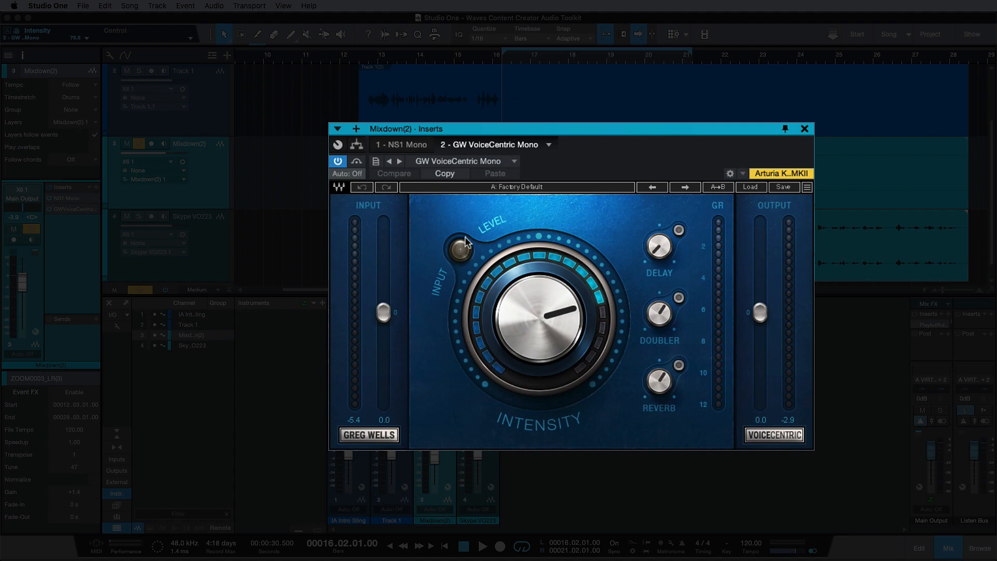
{"action": "left_click_drag", "start_coordinate": [538, 328], "coordinate": [489, 312]}
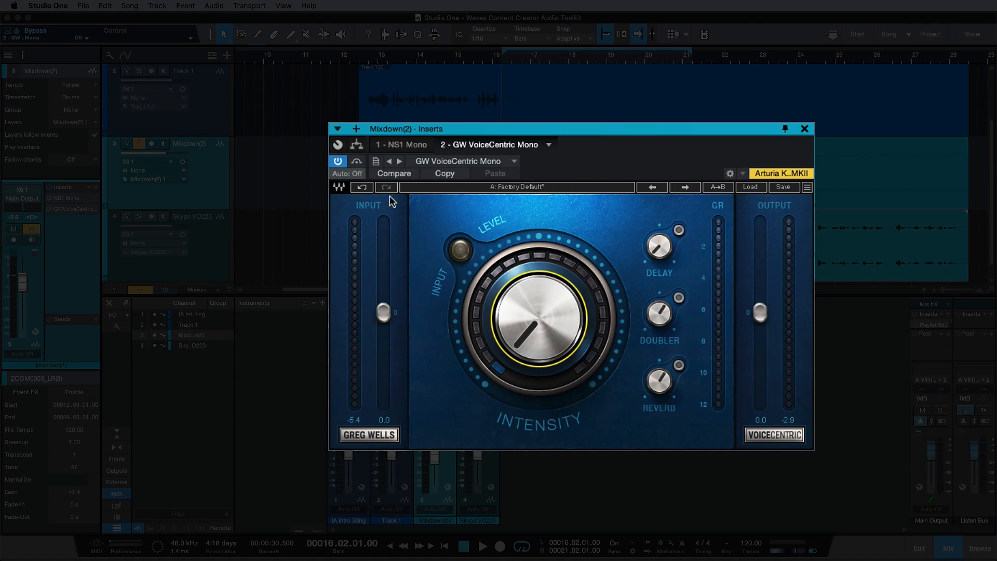
Step: Play the Mixdown(2) loop while raising Intensity to 100.0, and compare the sound with VoiceCentric bypassed
{"action": "key", "text": "space"}
{"action": "left_click_drag", "start_coordinate": [508, 314], "coordinate": [508, 249]}
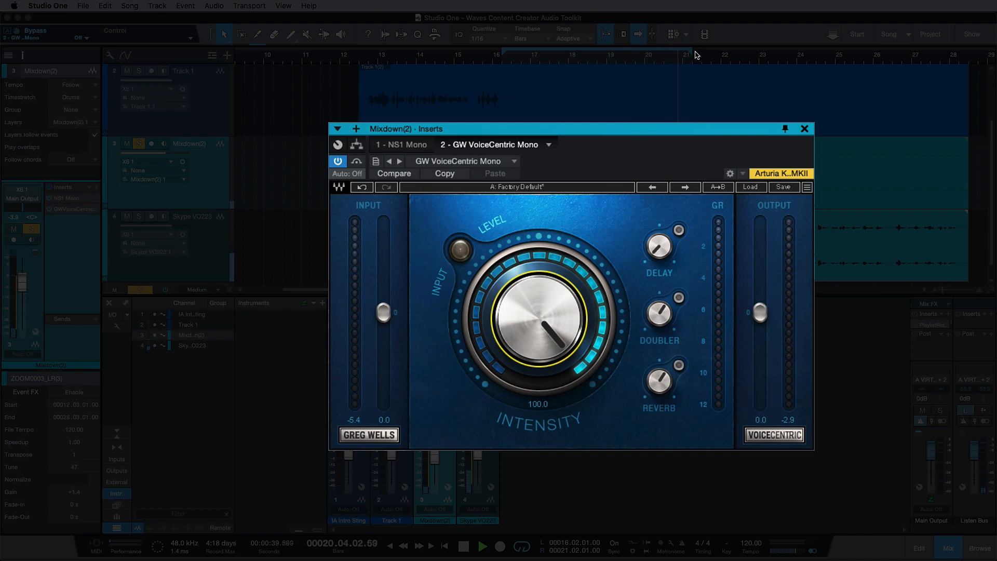
{"action": "left_click", "coordinate": [356, 163]}
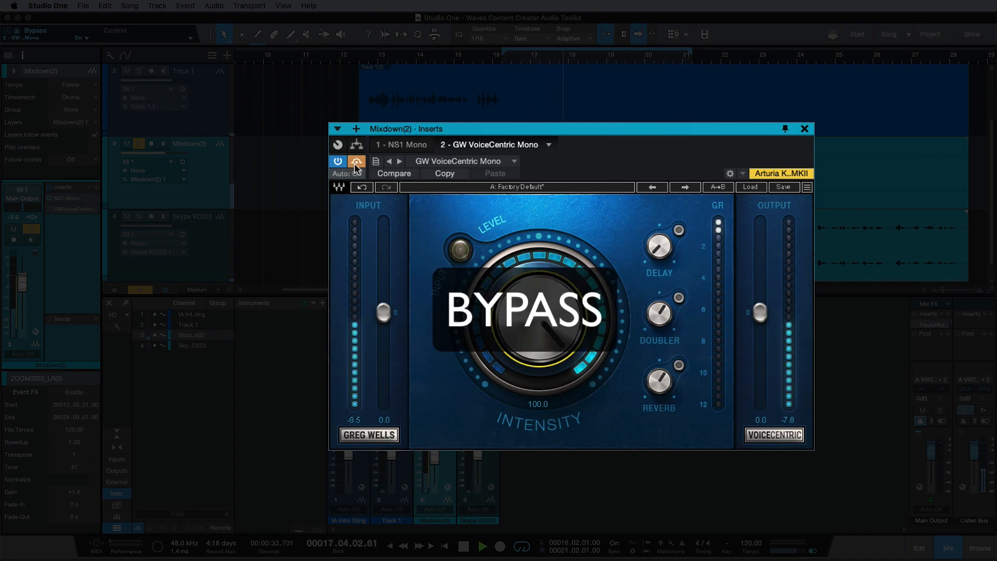
{"action": "left_click", "coordinate": [356, 163]}
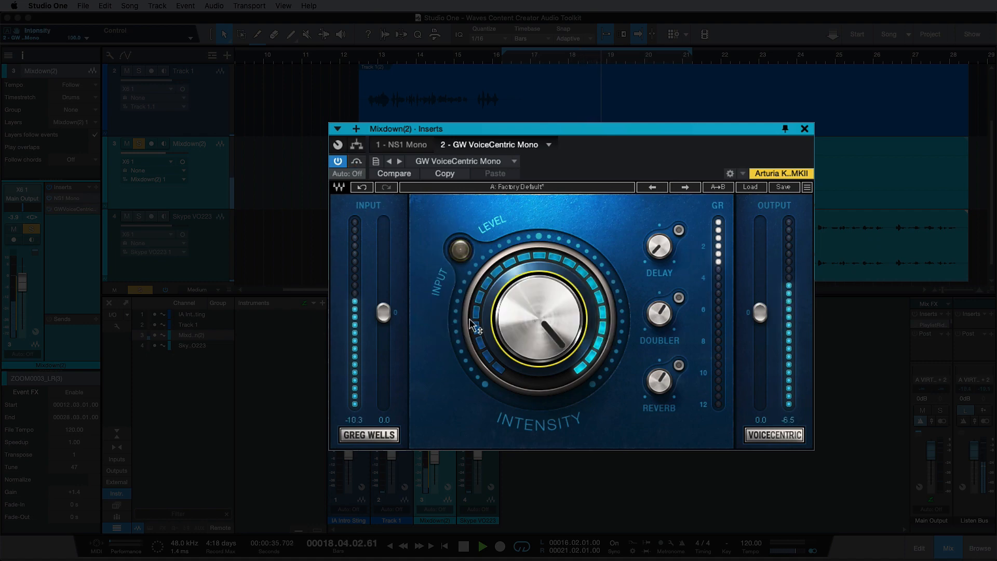
Step: Set Mixdown(2)'s VoiceCentric Intensity to 94.5 and close the effect
{"action": "mouse_move", "coordinate": [513, 325]}
{"action": "left_mouse_down"}
{"action": "mouse_move", "coordinate": [512, 340]}
{"action": "mouse_move", "coordinate": [510, 319]}
{"action": "left_mouse_up"}
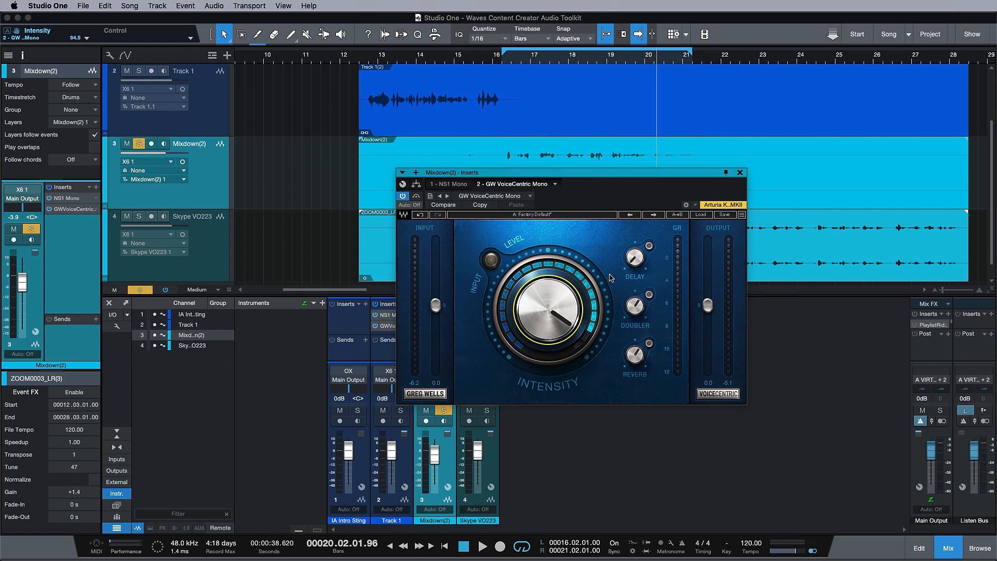
{"action": "left_click", "coordinate": [740, 173]}
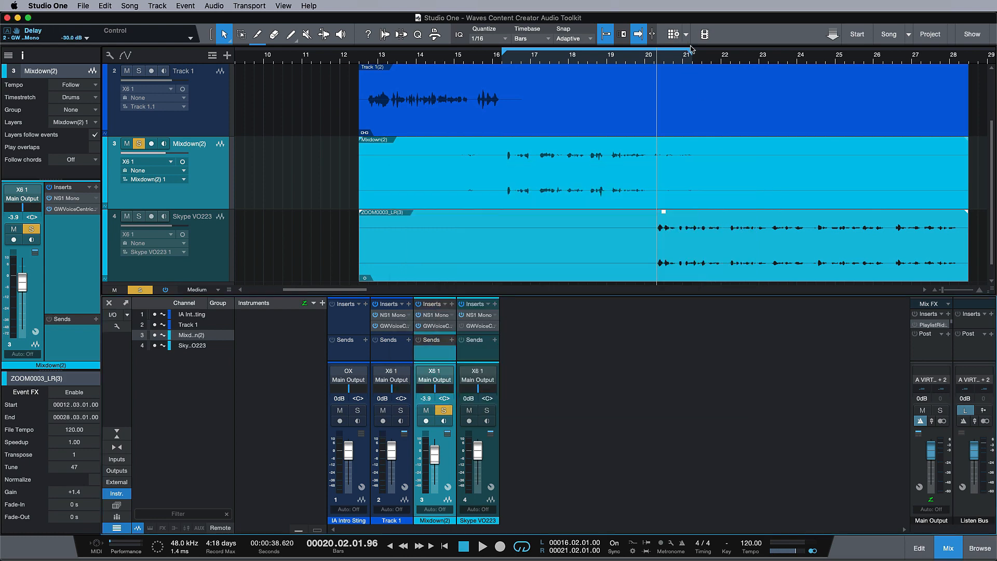
Step: Loop the Skype VO223 speech from 20.03.01 to 27.04.01 and open that track's GW VoiceCentric insert
{"action": "left_click_drag", "start_coordinate": [665, 44], "coordinate": [939, 49]}
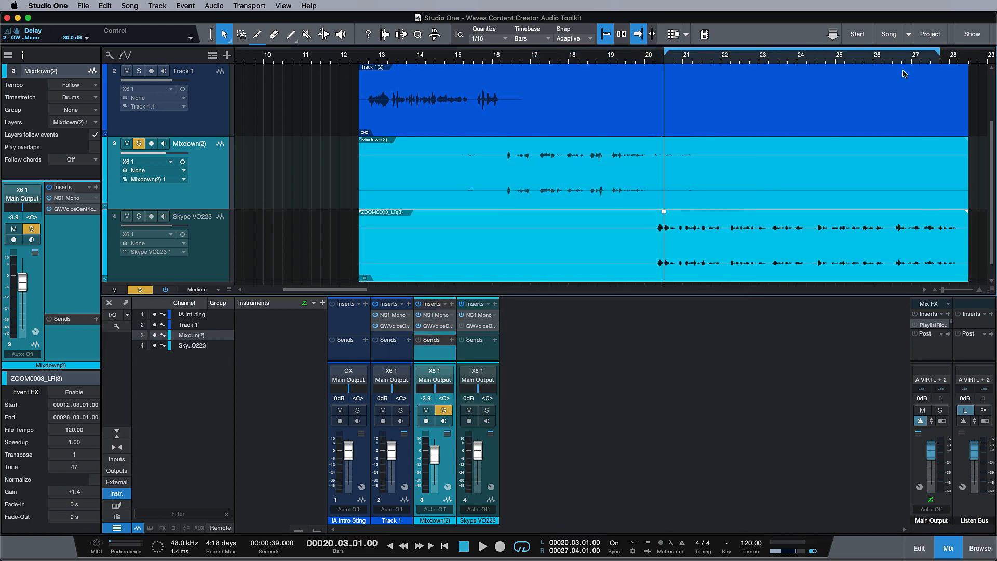
{"action": "left_click", "coordinate": [468, 326]}
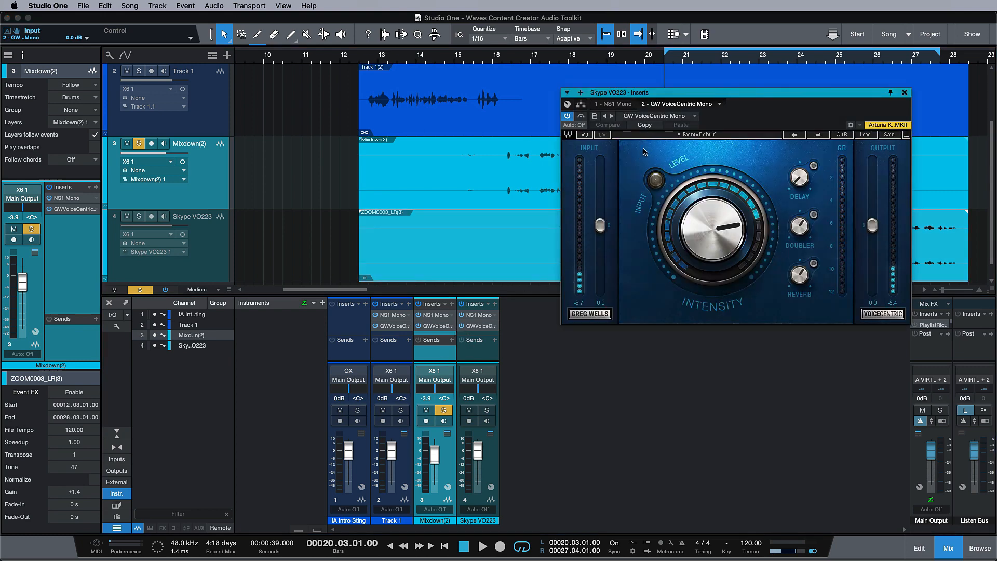
{"action": "left_click_drag", "start_coordinate": [676, 94], "coordinate": [480, 195]}
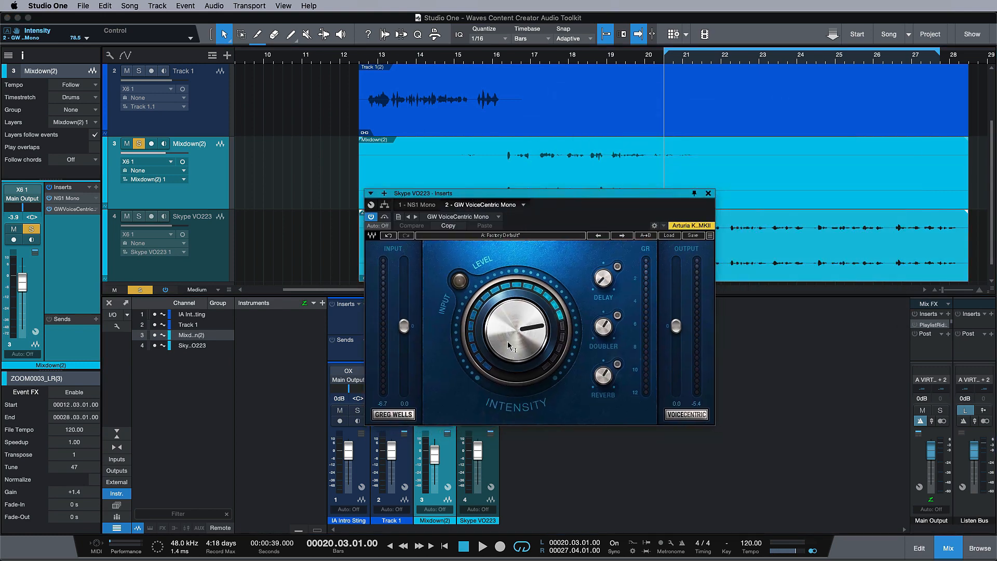
Step: Turn Skype VO223's Intensity down to minimum and play the loop with the solo switched from Mixdown(2) to Skype VO223
{"action": "left_click_drag", "start_coordinate": [508, 351], "coordinate": [508, 398]}
{"action": "key", "text": "space"}
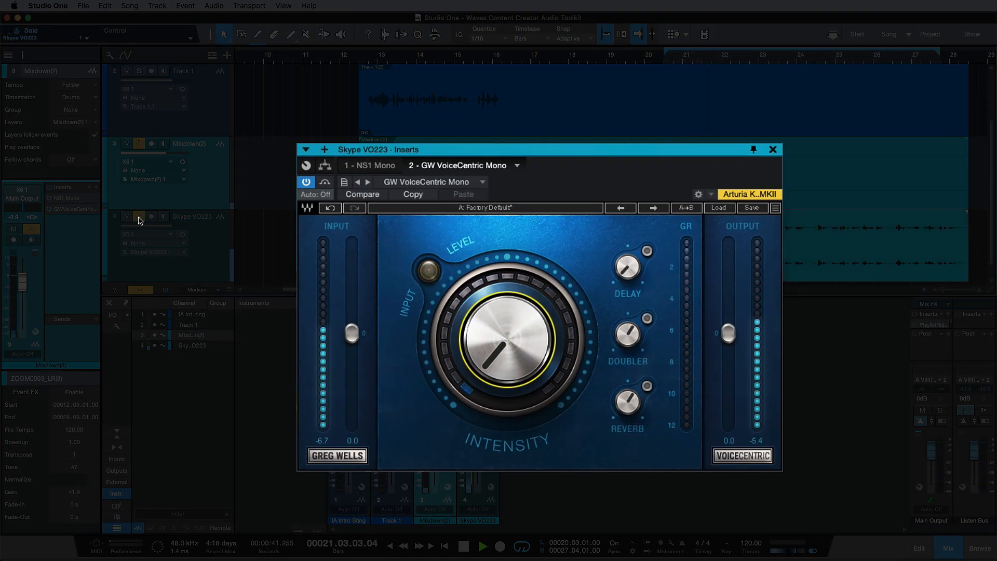
{"action": "left_click", "coordinate": [137, 143]}
Step: Raise Skype VO223's Intensity to 100.0, compare the voice with VoiceCentric bypassed, and stop playback
{"action": "left_click_drag", "start_coordinate": [489, 330], "coordinate": [489, 200]}
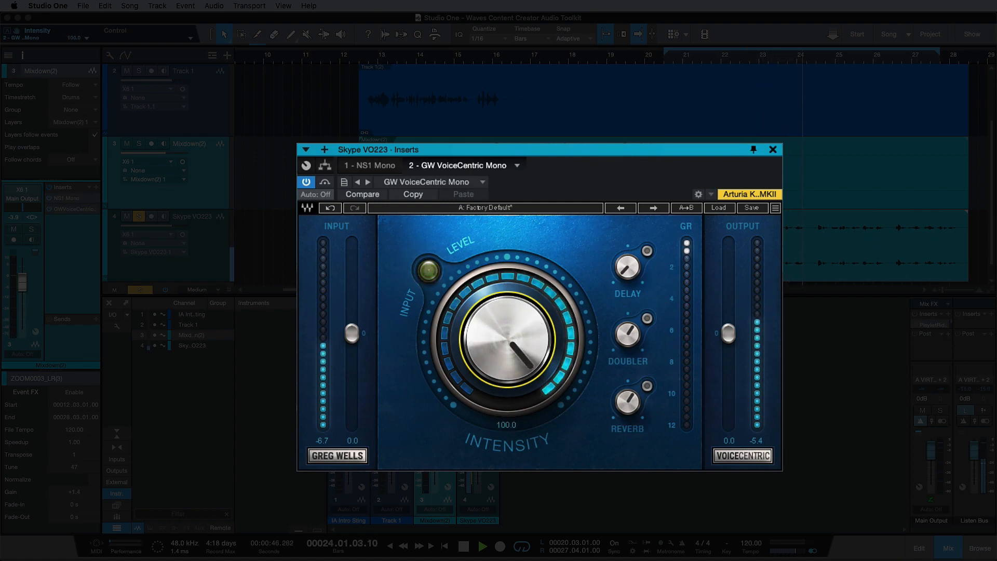
{"action": "left_click", "coordinate": [325, 182]}
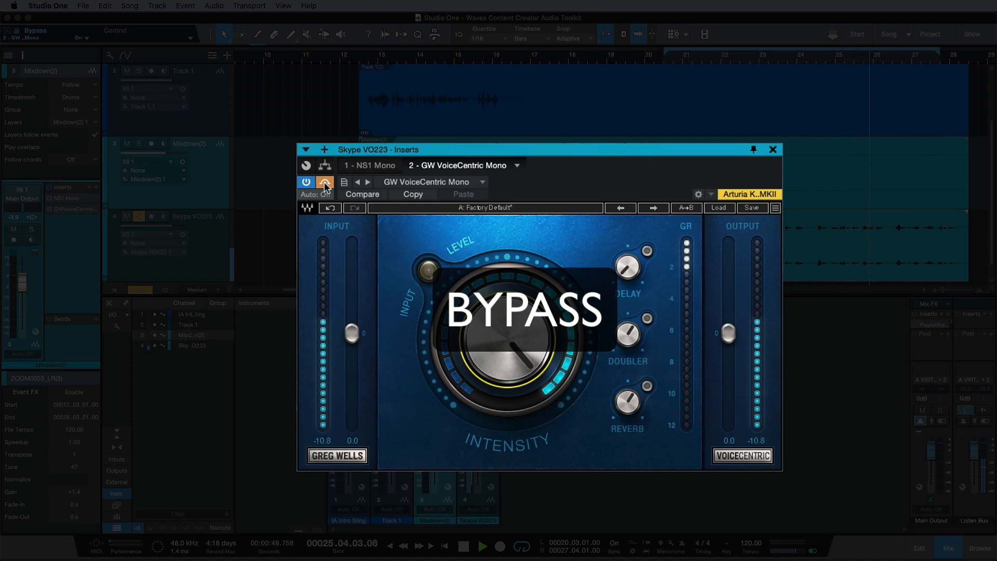
{"action": "left_click", "coordinate": [325, 183]}
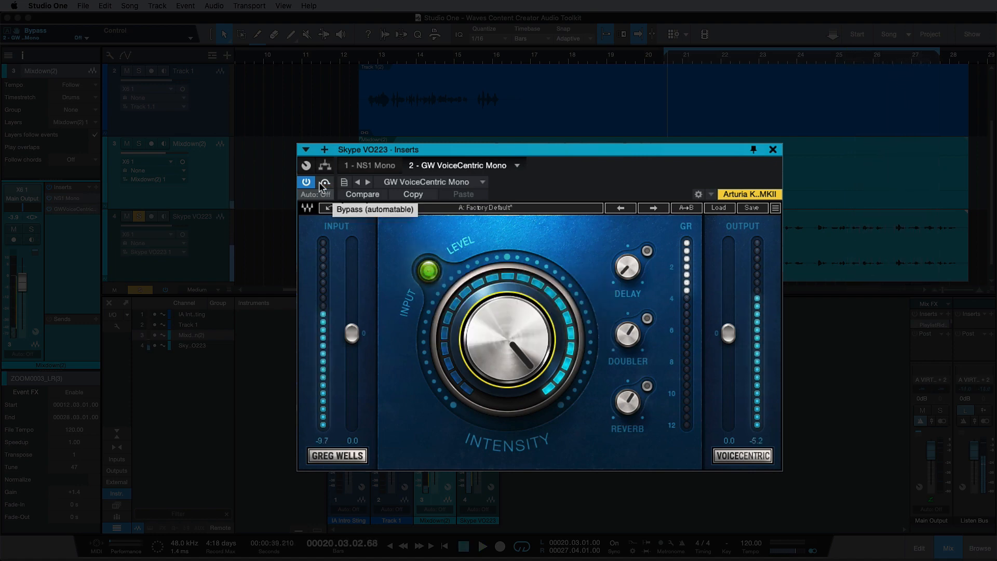
{"action": "key", "text": "space"}
Step: Back Skype VO223's VoiceCentric Intensity off from maximum to about the three o'clock position
{"action": "left_click_drag", "start_coordinate": [462, 330], "coordinate": [462, 363]}
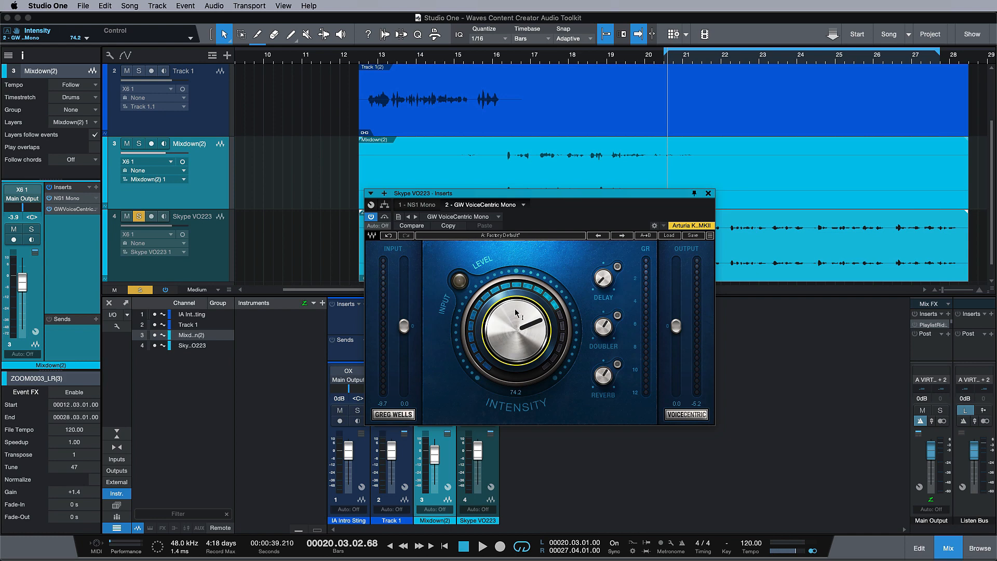
{"action": "left_click_drag", "start_coordinate": [515, 310], "coordinate": [515, 290]}
Step: Play the Skype VO223 loop and compare the voice with VoiceCentric bypassed and active, then stop playback
{"action": "key", "text": "space"}
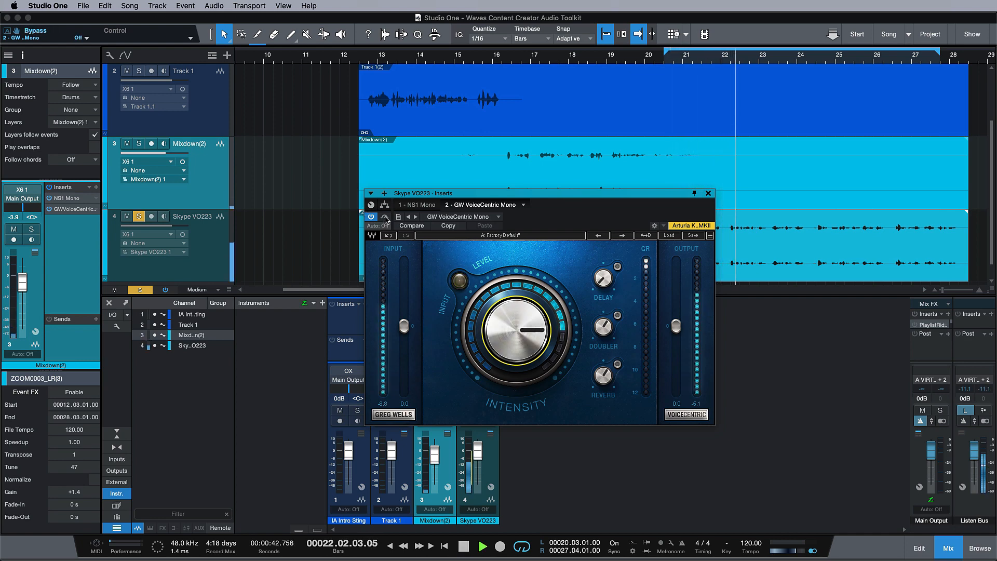
{"action": "left_click", "coordinate": [386, 218]}
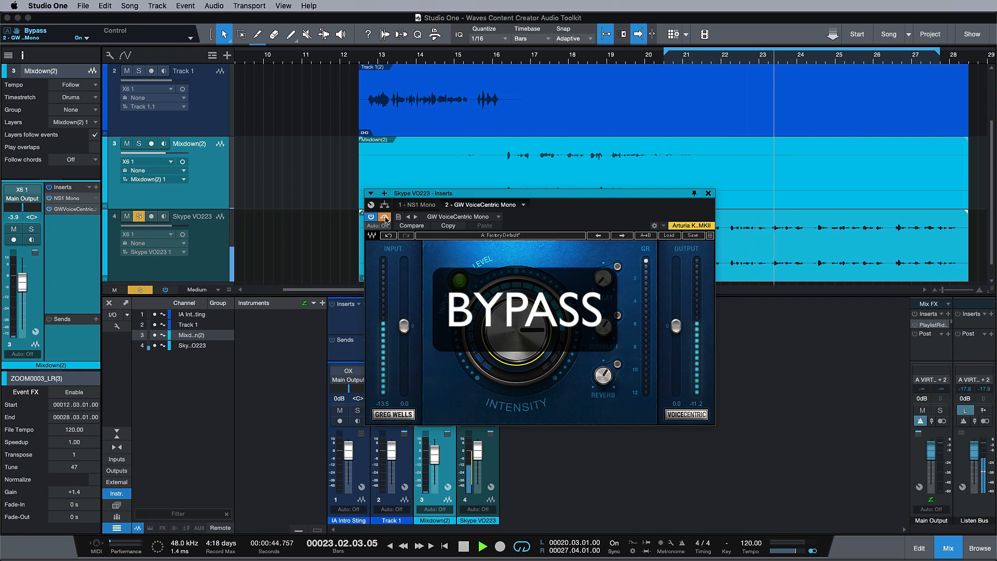
{"action": "left_click", "coordinate": [385, 218]}
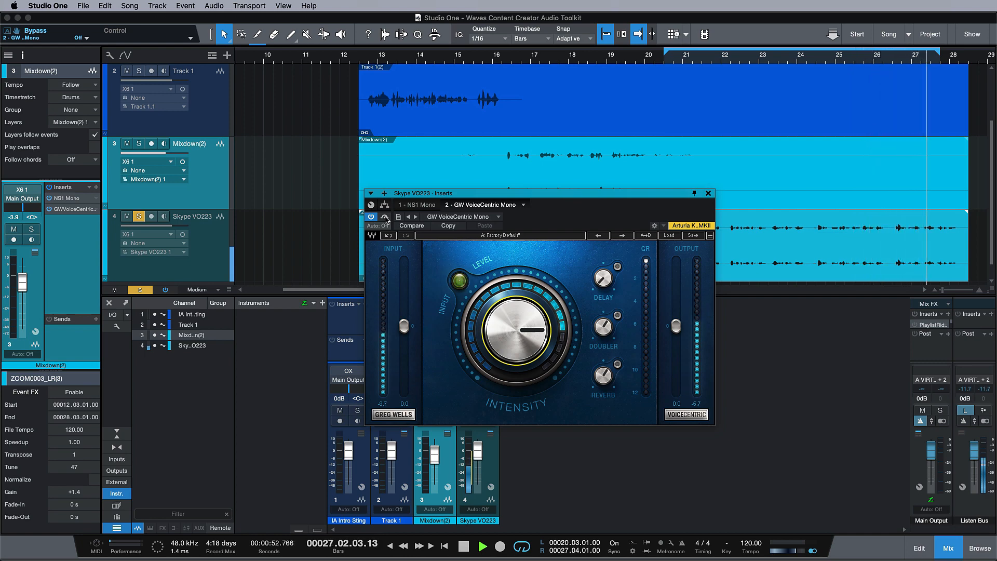
{"action": "key", "text": "space"}
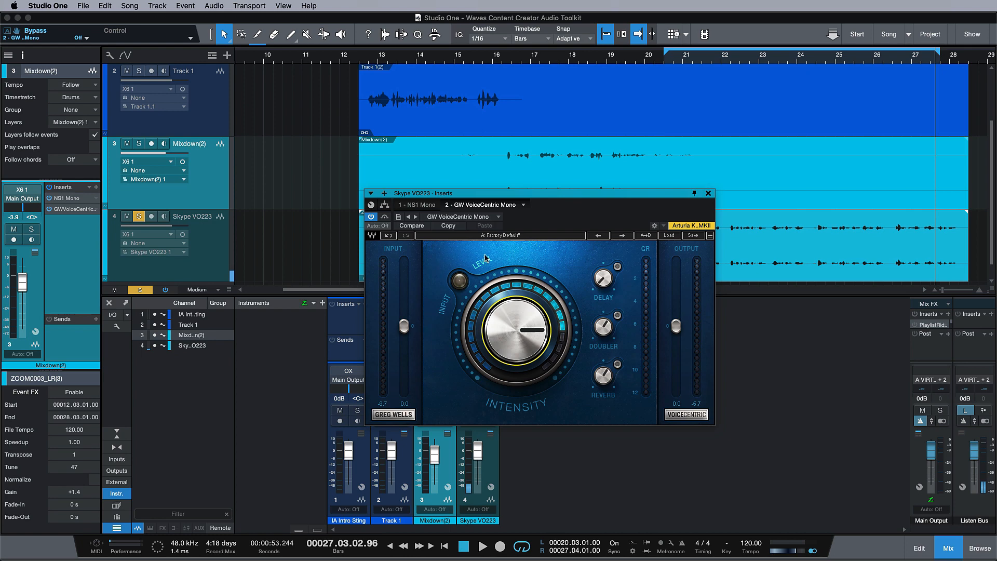